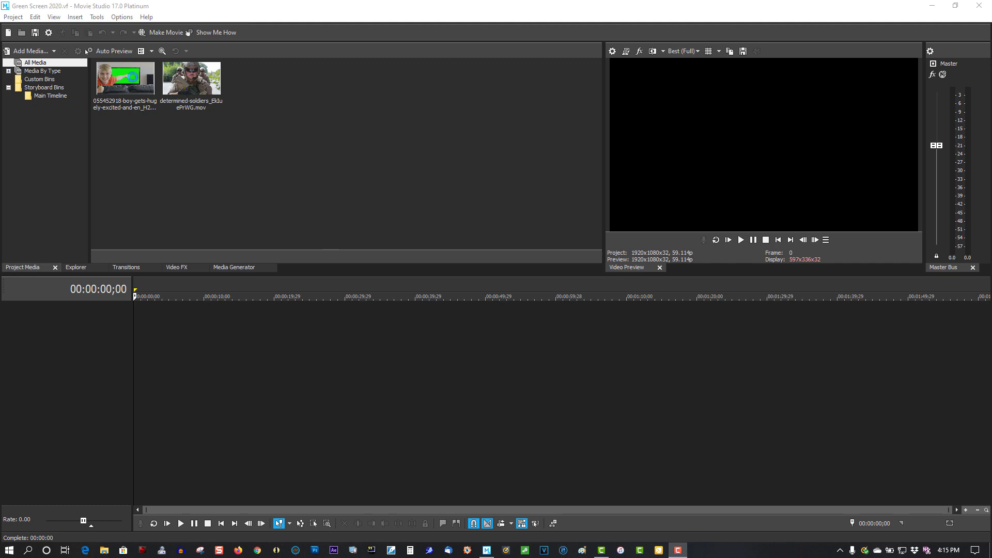
Step: Place the green-screen boy clip on the timeline, match project settings, and preview it
{"action": "left_click_drag", "start_coordinate": [129, 77], "coordinate": [131, 355]}
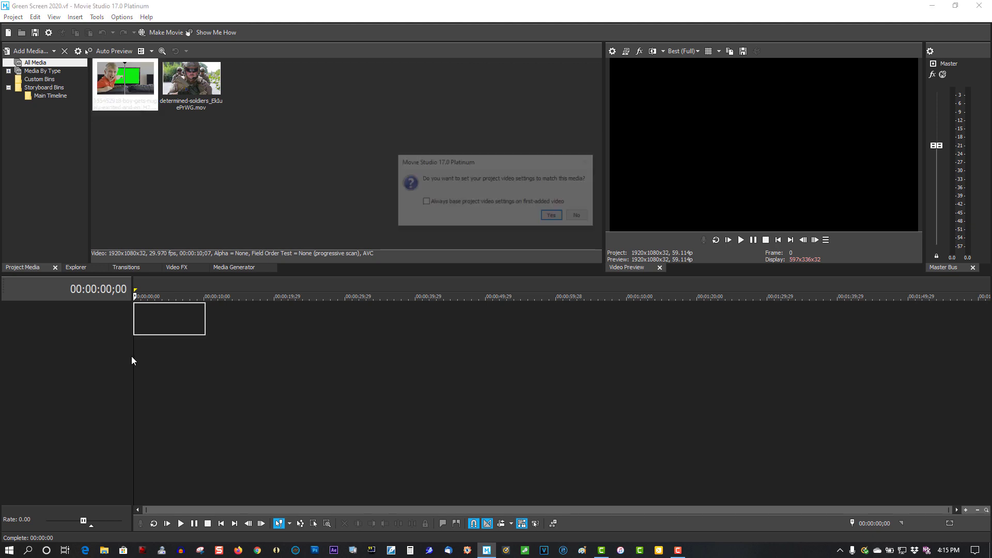
{"action": "left_click", "coordinate": [549, 217]}
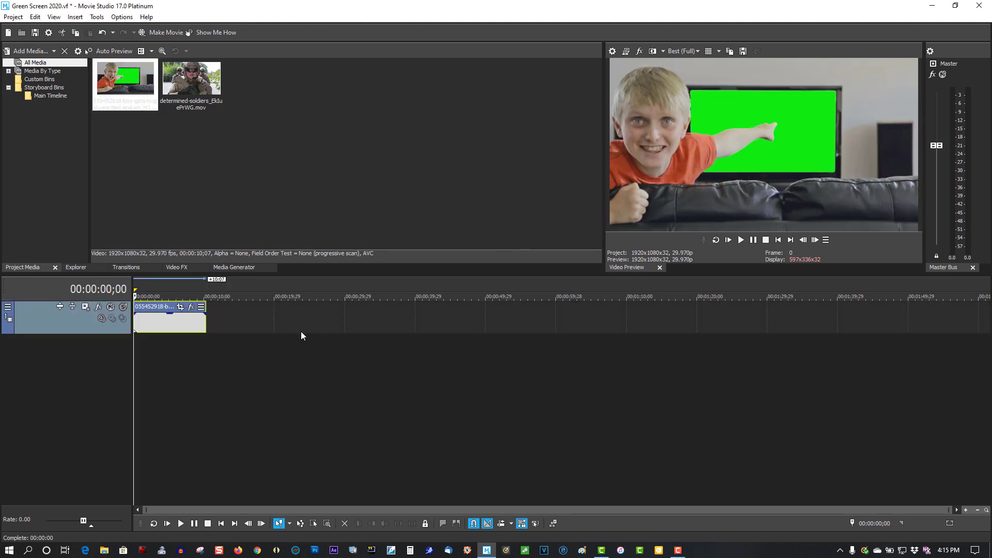
{"action": "left_click", "coordinate": [738, 241]}
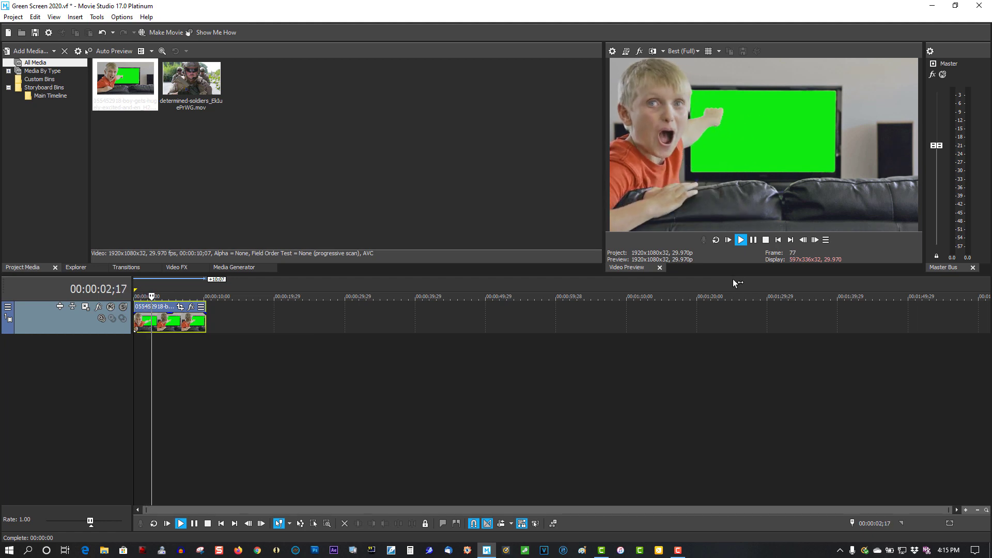
{"action": "left_click", "coordinate": [764, 239]}
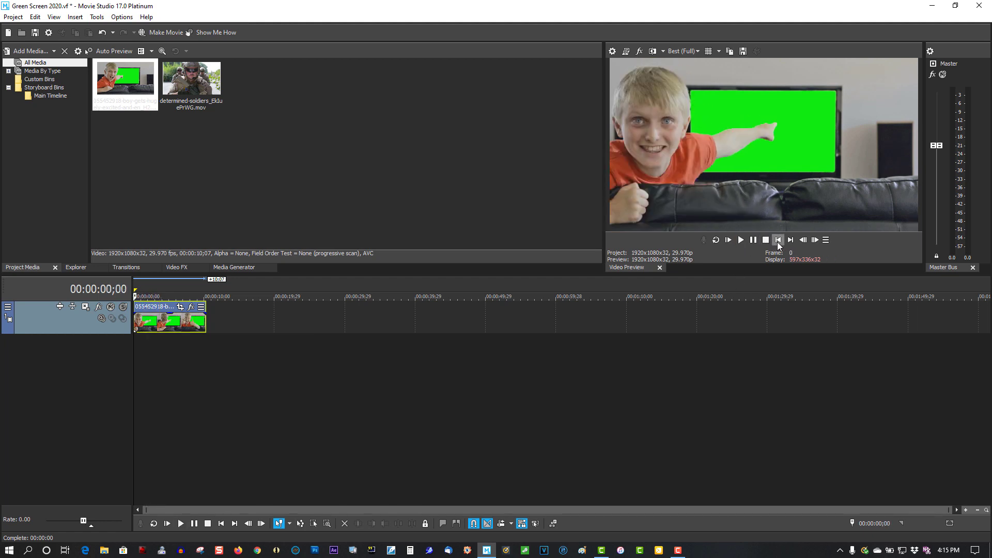
Step: Add the soldiers clip on track 2 and trim its end to 10;07
{"action": "left_click", "coordinate": [186, 78]}
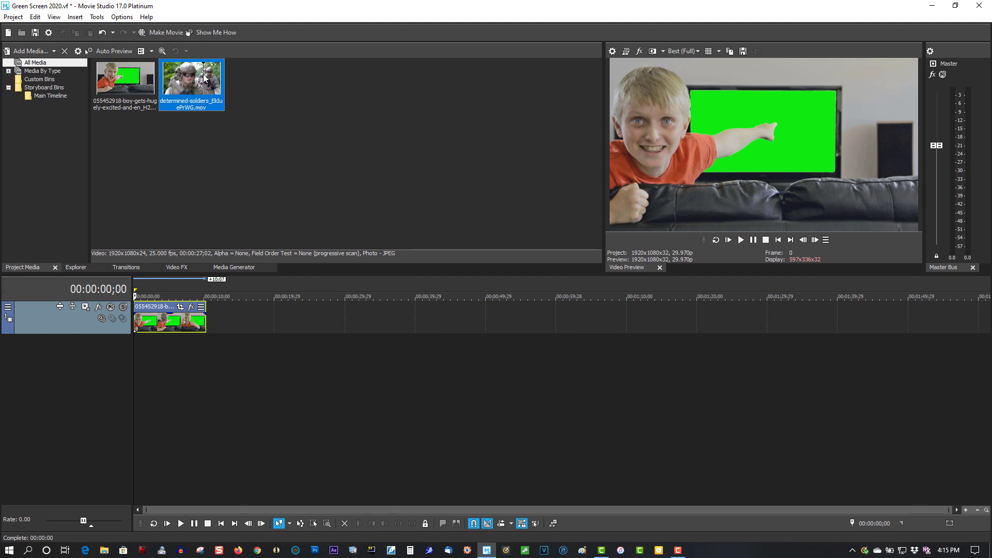
{"action": "left_click_drag", "start_coordinate": [192, 80], "coordinate": [130, 362]}
{"action": "left_click", "coordinate": [204, 381]}
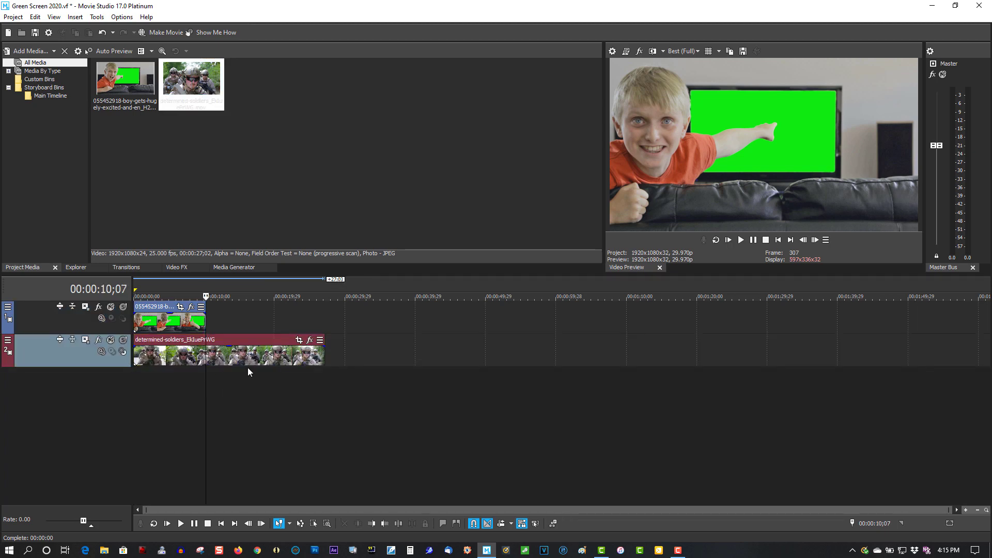
{"action": "left_click_drag", "start_coordinate": [326, 351], "coordinate": [210, 354]}
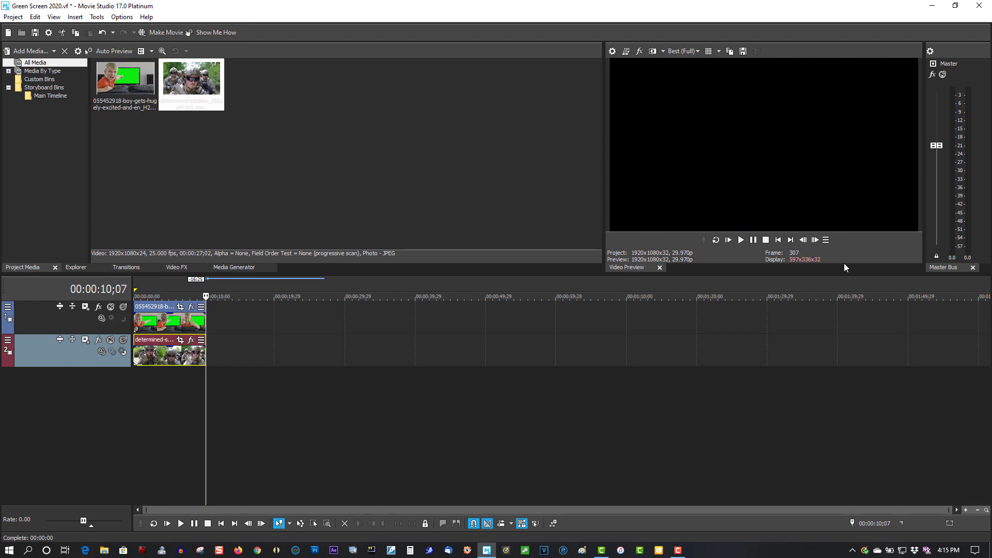
{"action": "left_click", "coordinate": [777, 240]}
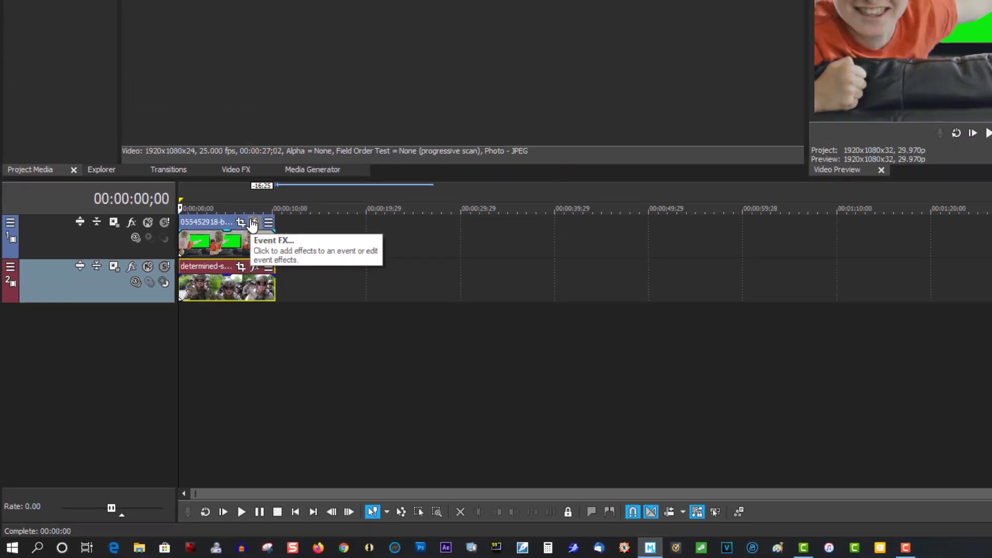
Step: Apply the VEGAS Chroma Keyer effect to the boy event
{"action": "left_click", "coordinate": [357, 85]}
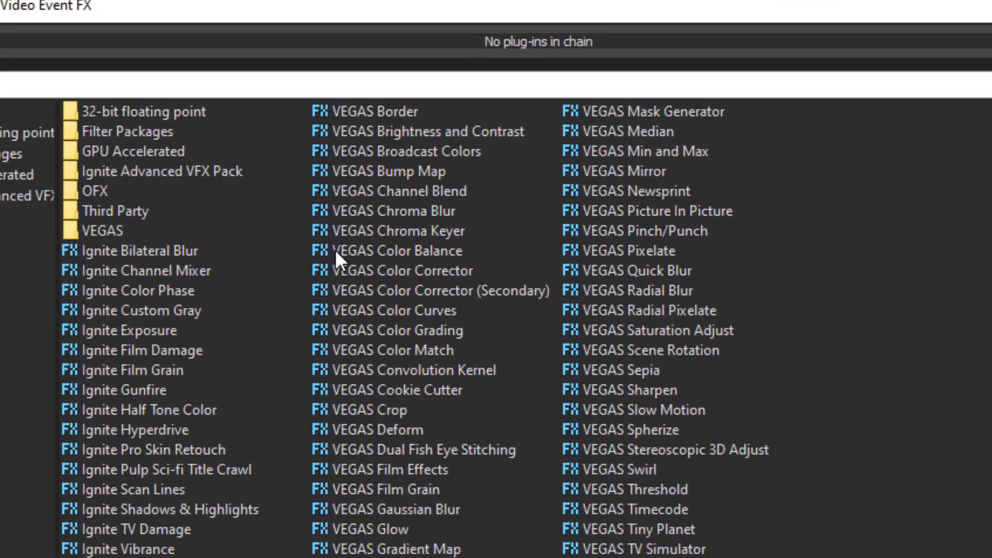
{"action": "left_click", "coordinate": [341, 231]}
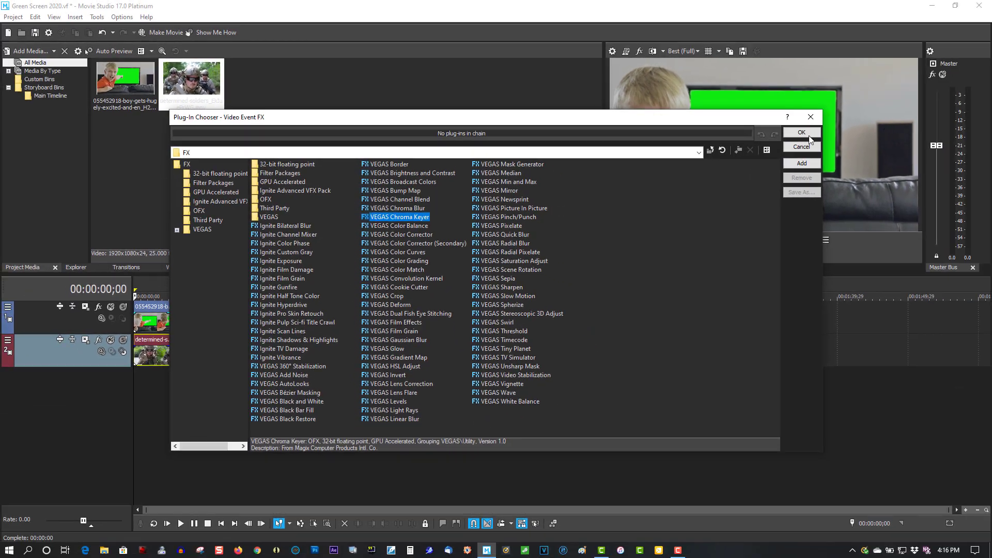
{"action": "left_click", "coordinate": [802, 133]}
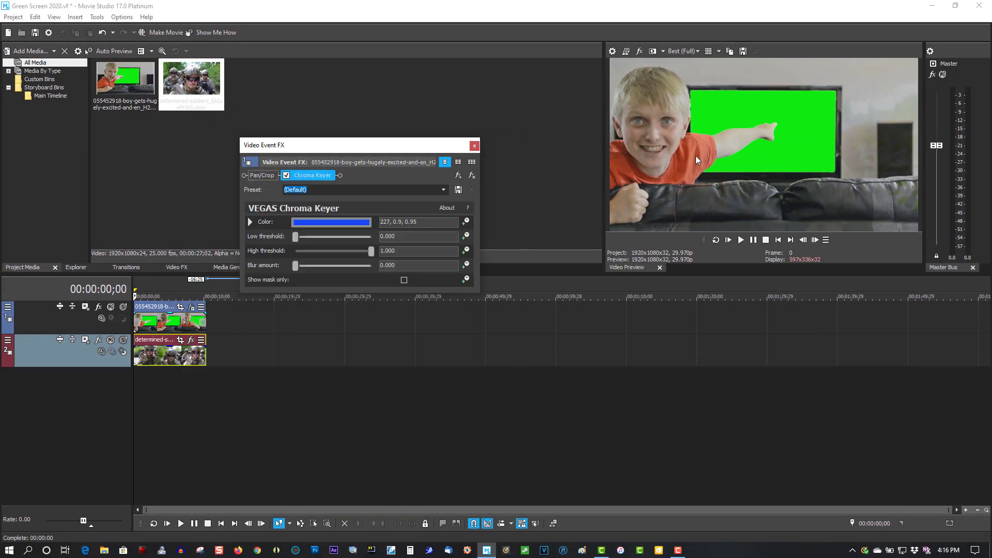
Step: Set the key colour by sampling the green TV screen (121, 0.94, 0.93)
{"action": "left_click", "coordinate": [336, 222]}
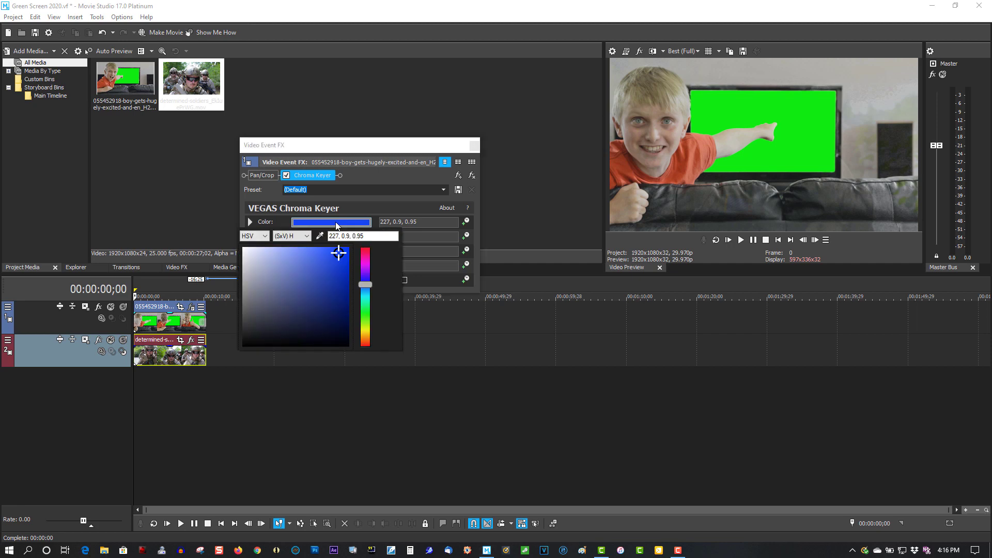
{"action": "left_click", "coordinate": [321, 237]}
{"action": "left_click", "coordinate": [636, 70]}
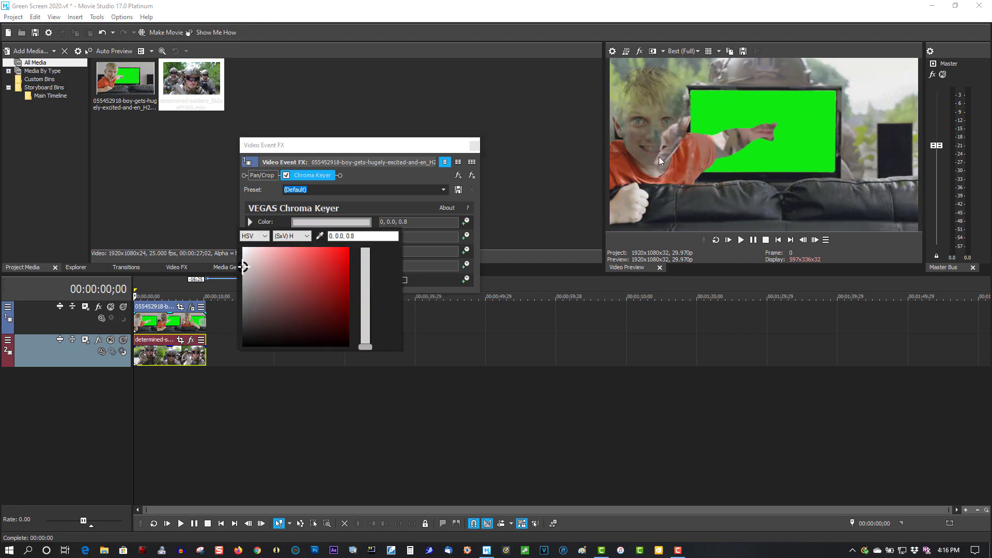
{"action": "left_click", "coordinate": [321, 237]}
{"action": "left_click", "coordinate": [800, 111]}
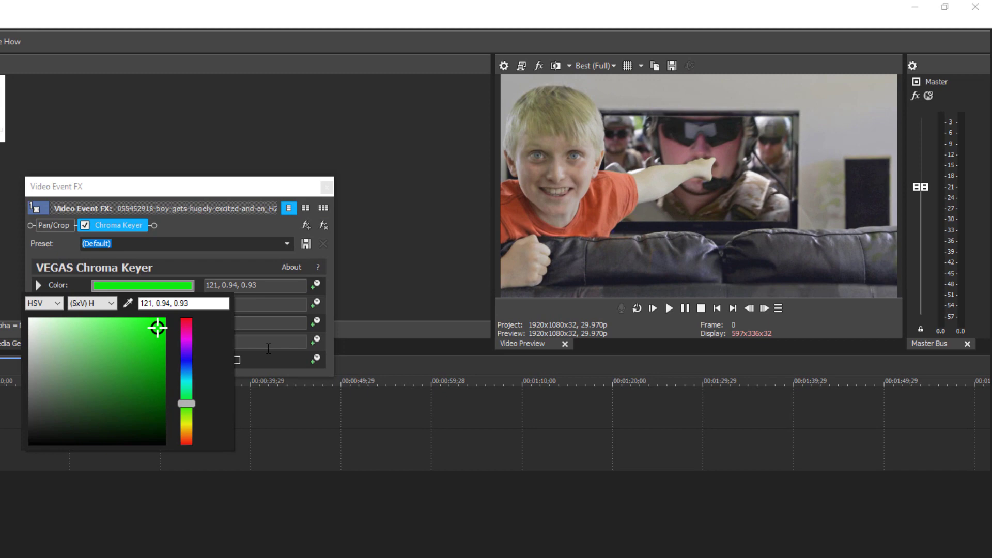
{"action": "left_click", "coordinate": [267, 353]}
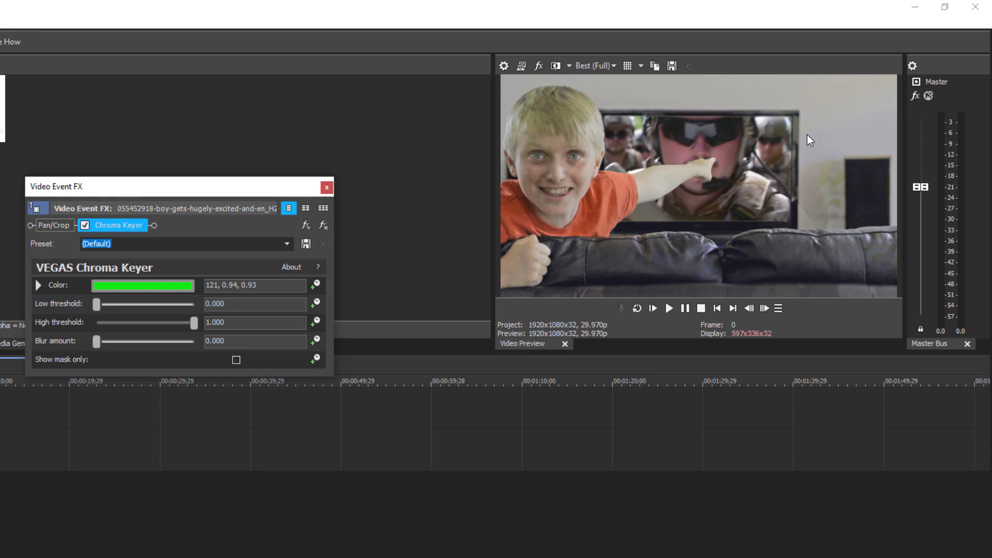
Step: Using the mask-only view, lower the Chroma Keyer high threshold to 0.755
{"action": "left_click", "coordinate": [236, 361]}
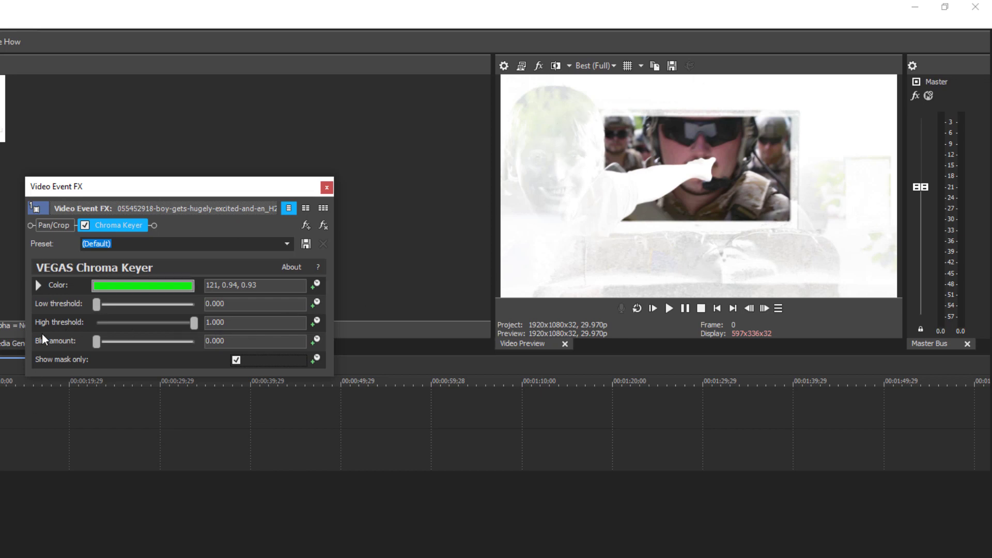
{"action": "left_click_drag", "start_coordinate": [198, 323], "coordinate": [174, 327]}
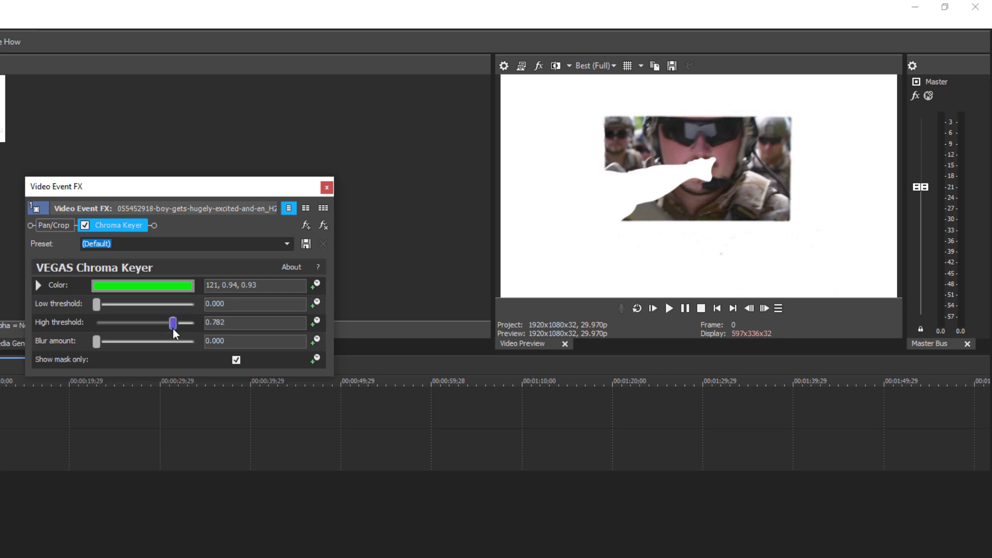
{"action": "left_click_drag", "start_coordinate": [171, 330], "coordinate": [170, 330]}
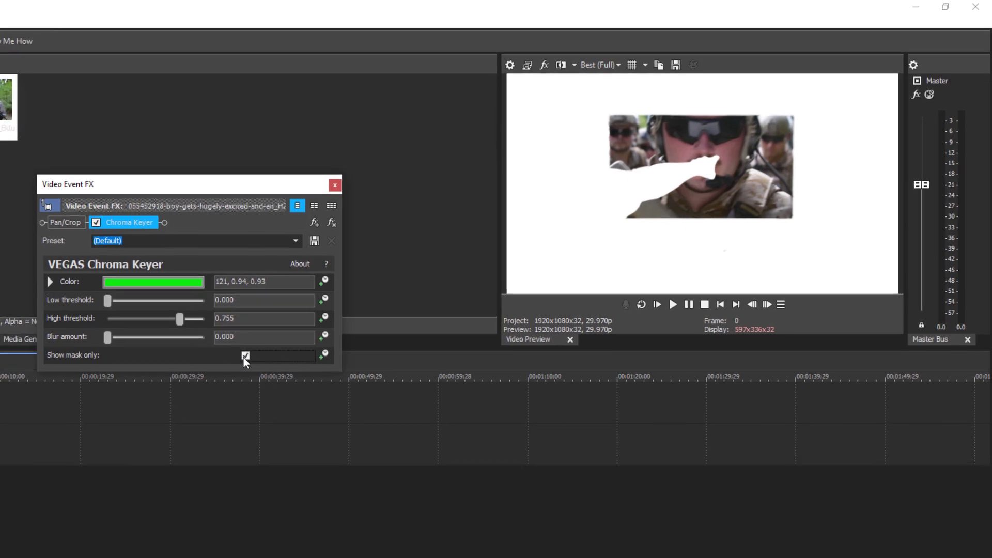
{"action": "left_click", "coordinate": [245, 355]}
{"action": "left_click", "coordinate": [335, 185]}
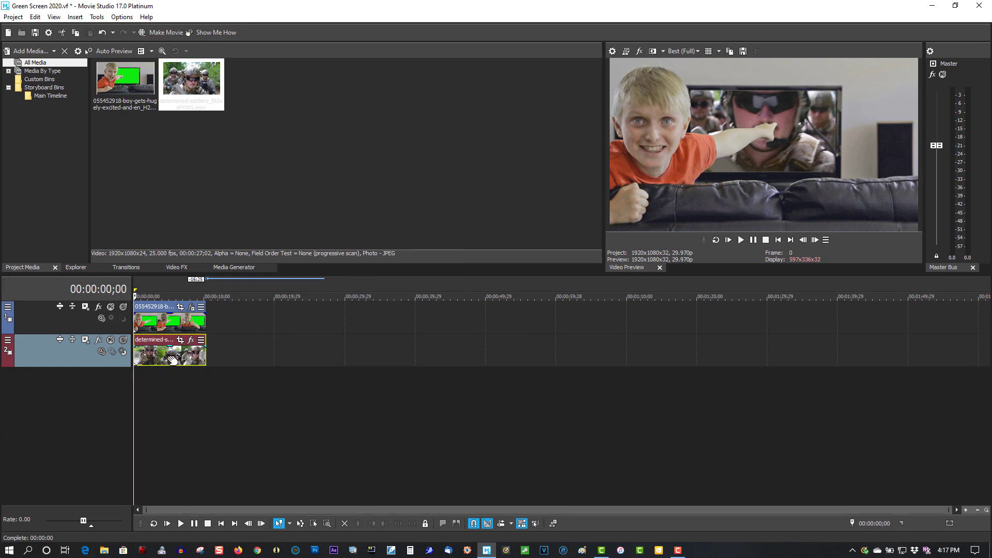
Step: Scale the soldiers track in Track Motion to 1,004.82 × 565.21 to fit the TV
{"action": "left_click", "coordinate": [86, 341]}
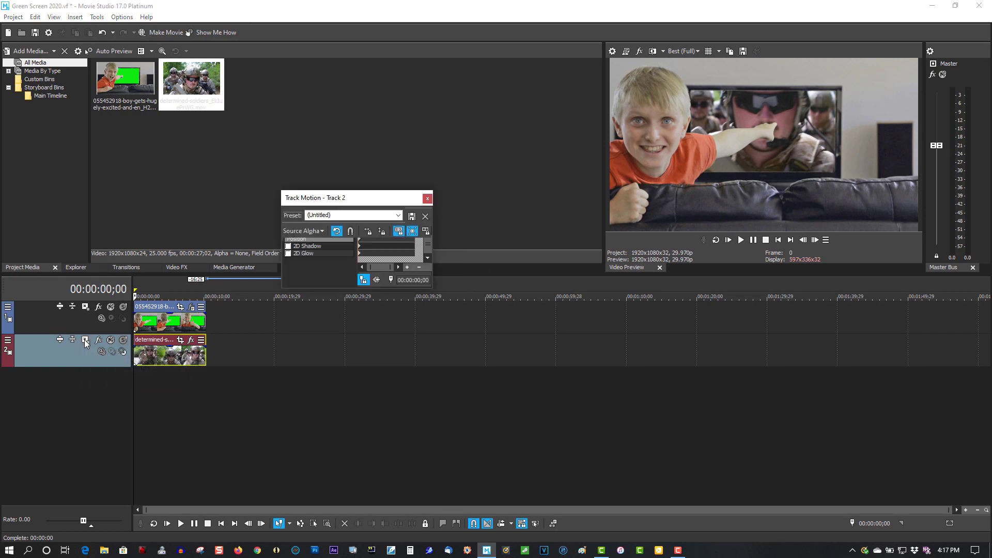
{"action": "left_click_drag", "start_coordinate": [381, 289], "coordinate": [381, 391]}
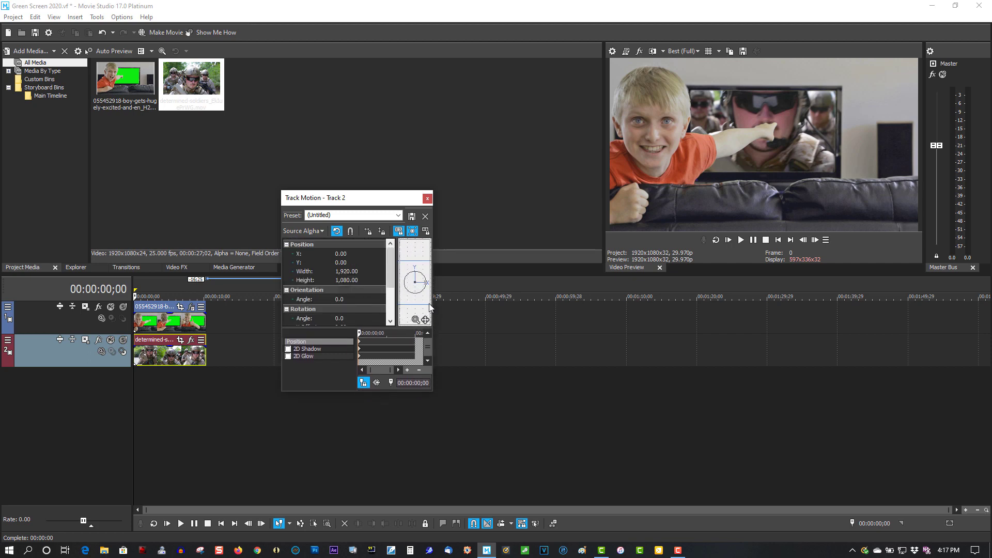
{"action": "left_click_drag", "start_coordinate": [437, 306], "coordinate": [612, 306]}
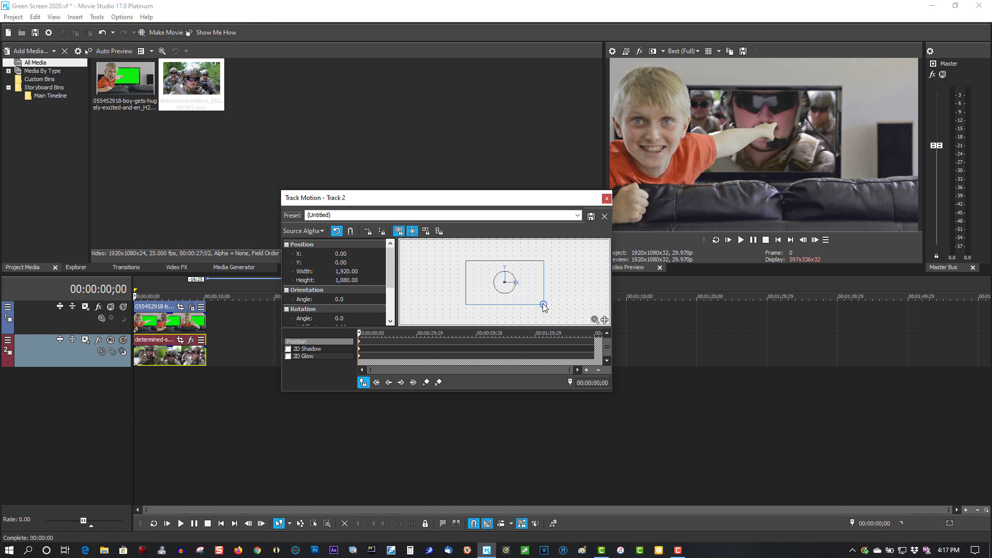
{"action": "left_click_drag", "start_coordinate": [542, 304], "coordinate": [518, 289]}
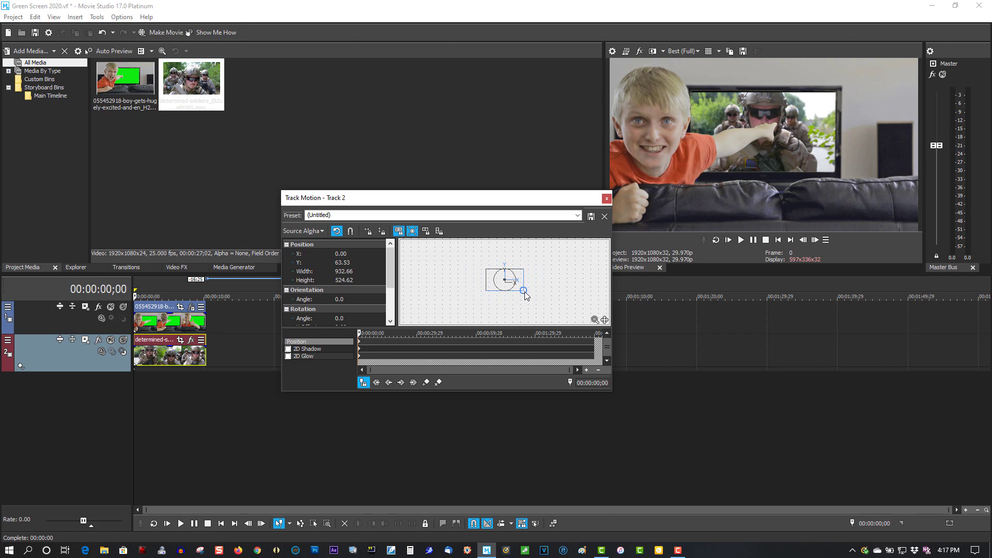
{"action": "left_click_drag", "start_coordinate": [525, 291], "coordinate": [525, 293]}
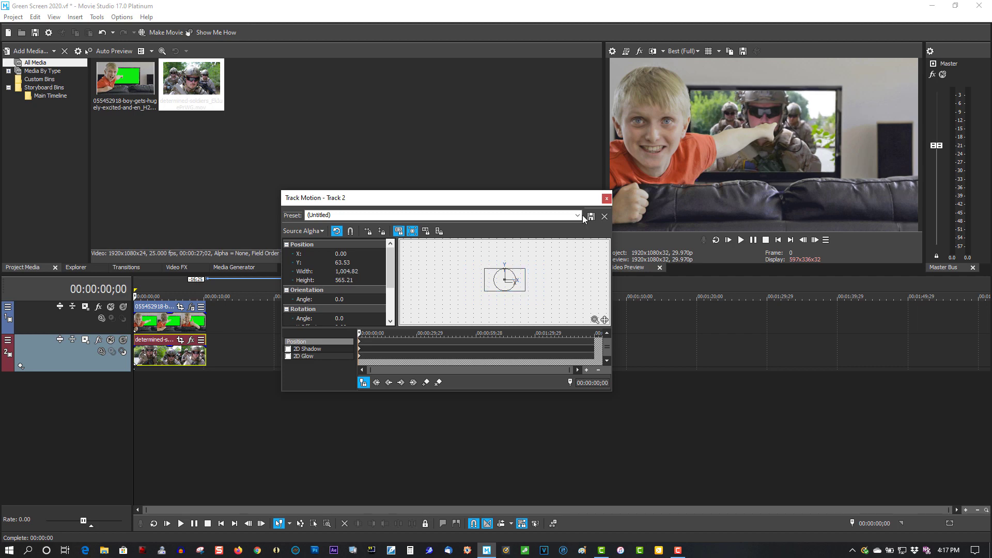
{"action": "left_click", "coordinate": [605, 198]}
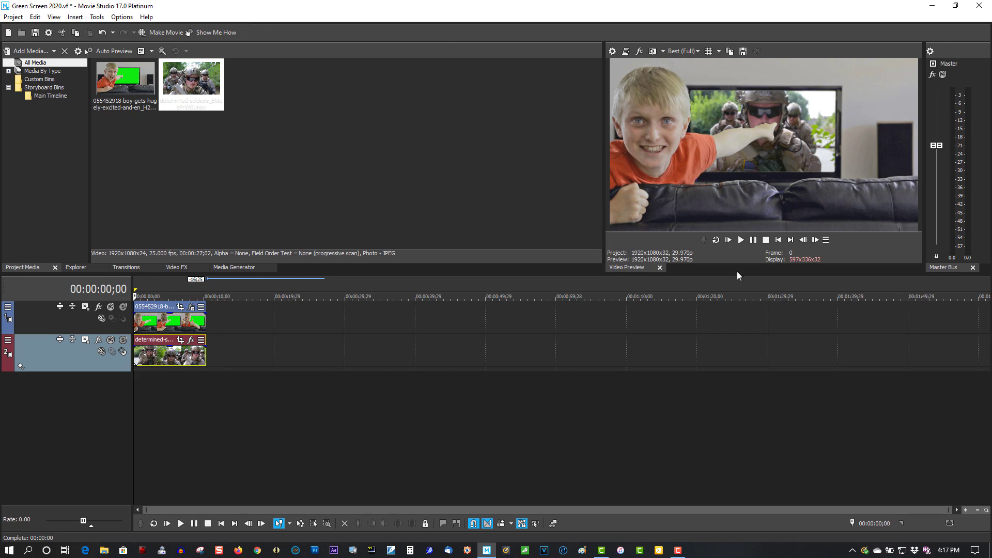
{"action": "left_click", "coordinate": [741, 241]}
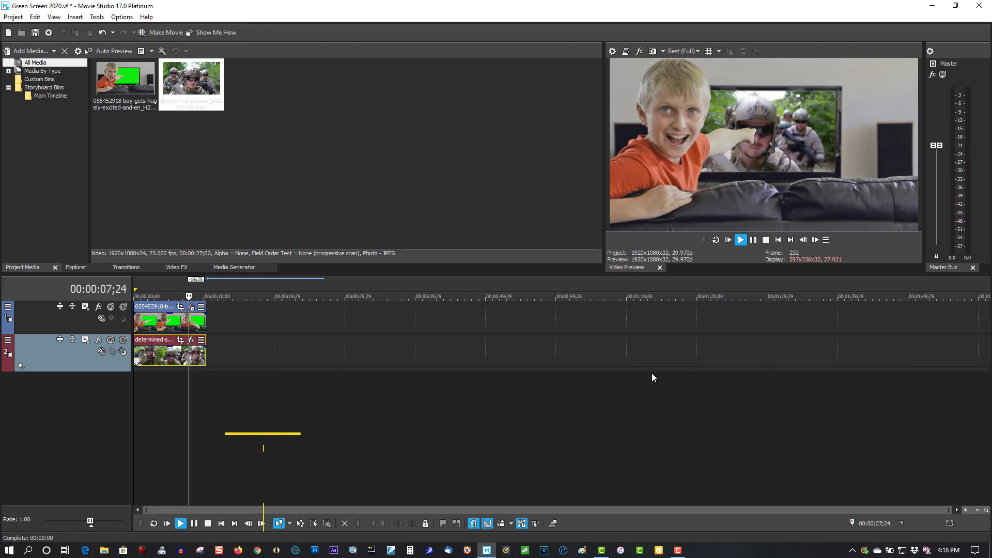
{"action": "left_click", "coordinate": [764, 240]}
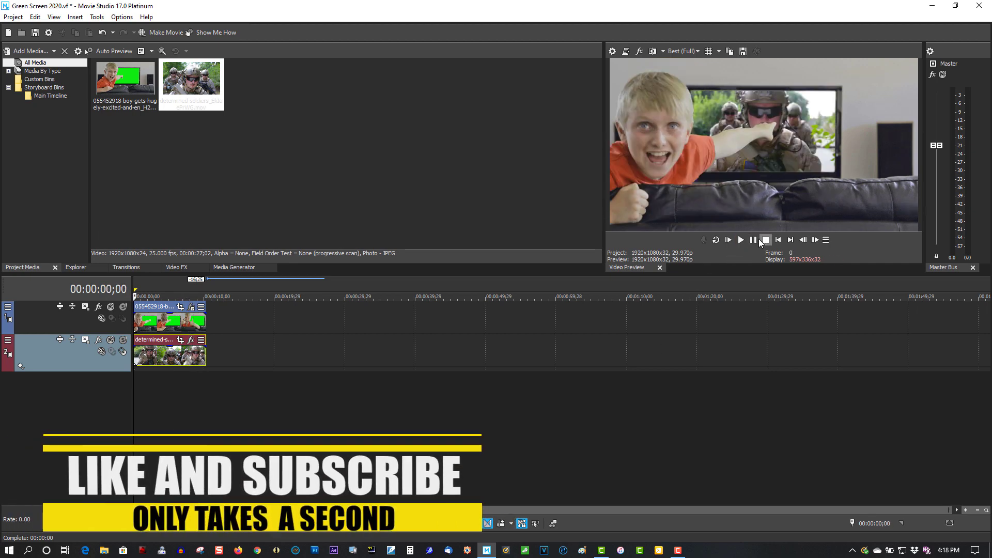